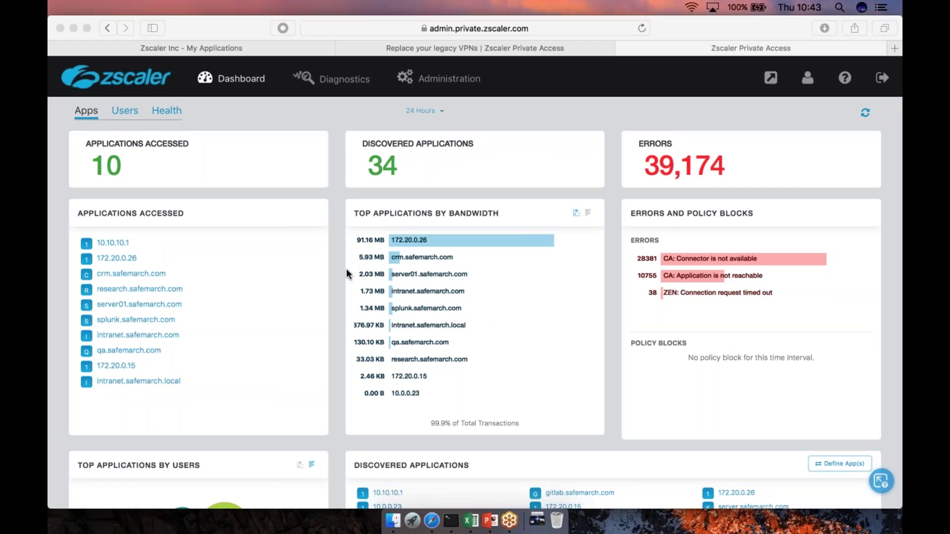
Step: Review the Apps dashboard's accessed applications, bandwidth, errors and discovered applications
{"action": "scroll", "coordinate": [335, 308], "scroll_direction": "down", "scroll_amount": 5}
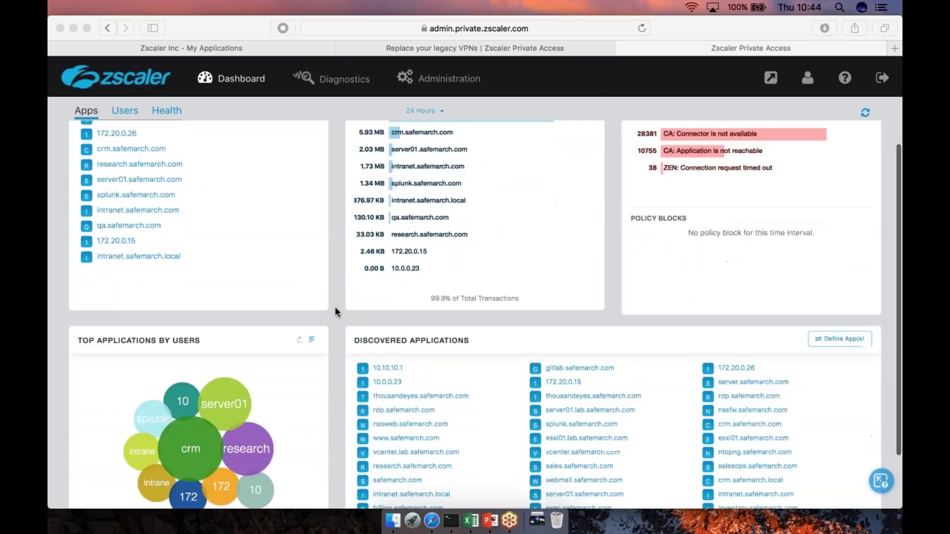
{"action": "scroll", "coordinate": [335, 312], "scroll_direction": "down", "scroll_amount": 1}
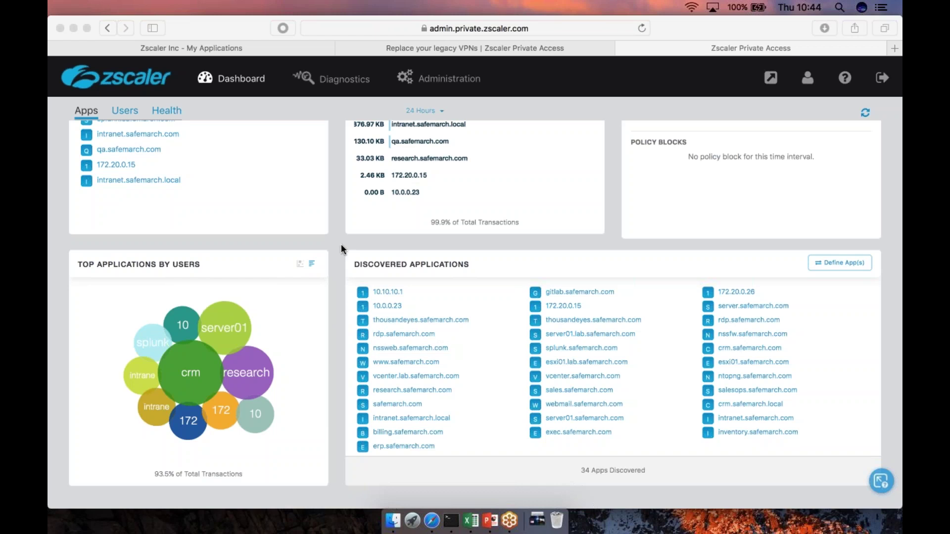
{"action": "scroll", "coordinate": [341, 244], "scroll_direction": "up", "scroll_amount": 5}
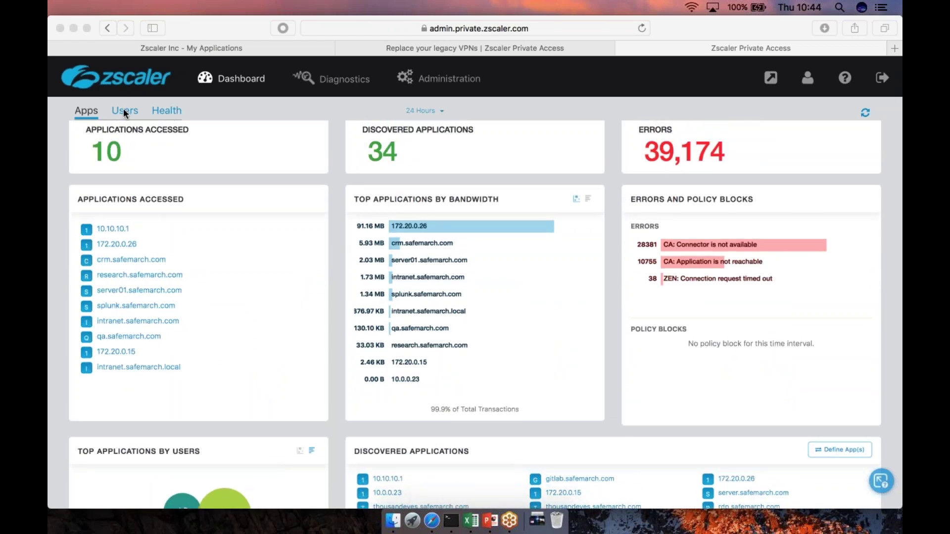
{"action": "left_click", "coordinate": [123, 108]}
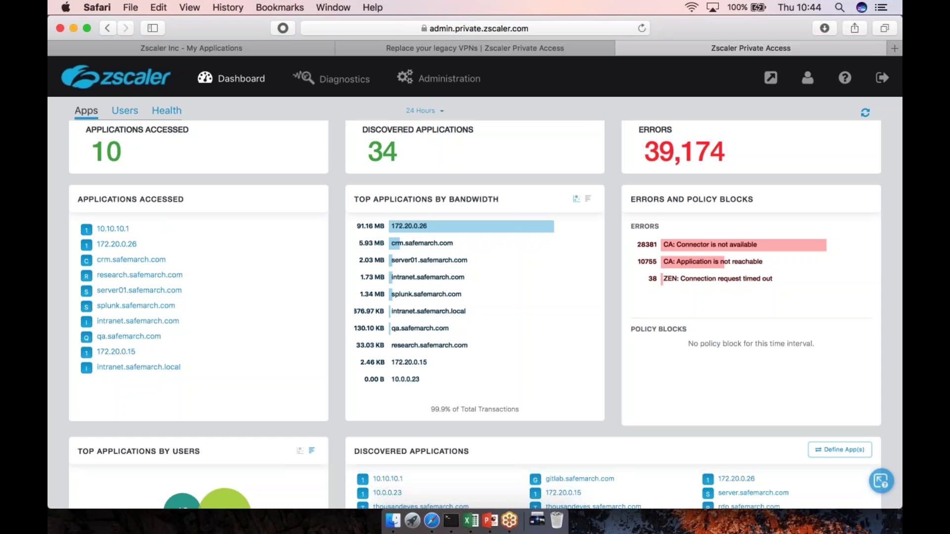
Step: Include healthy applications in the Health dashboard and inspect the connection map of qa.safemarch.com on port 80
{"action": "left_click", "coordinate": [170, 114]}
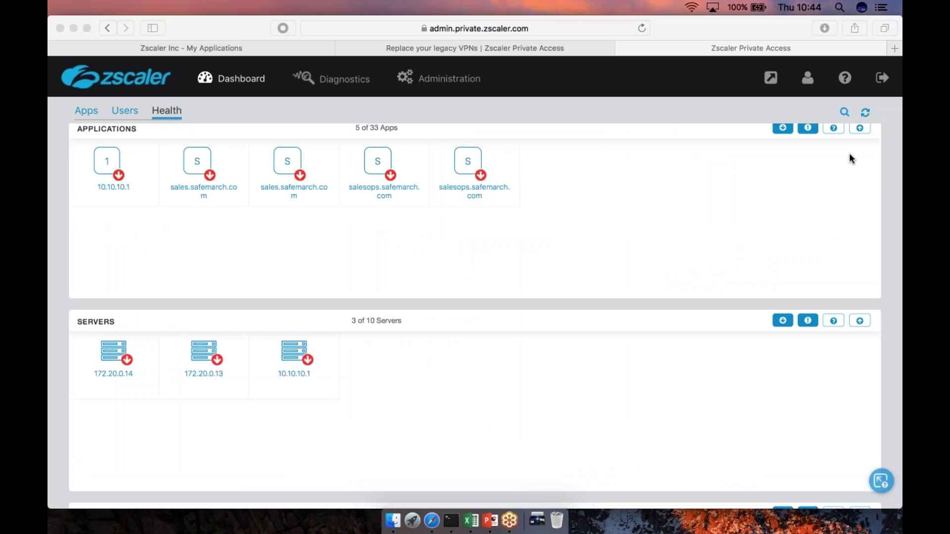
{"action": "left_click", "coordinate": [860, 130]}
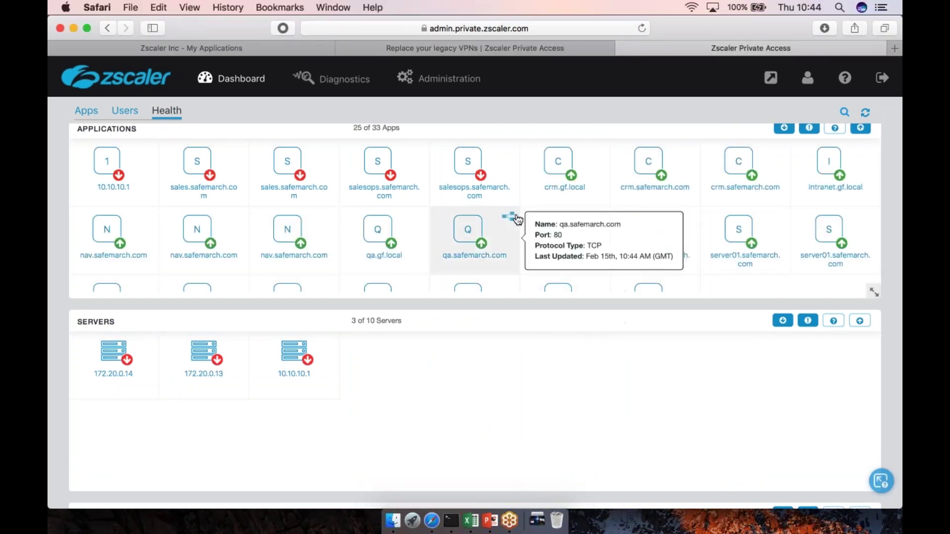
{"action": "left_click", "coordinate": [508, 218]}
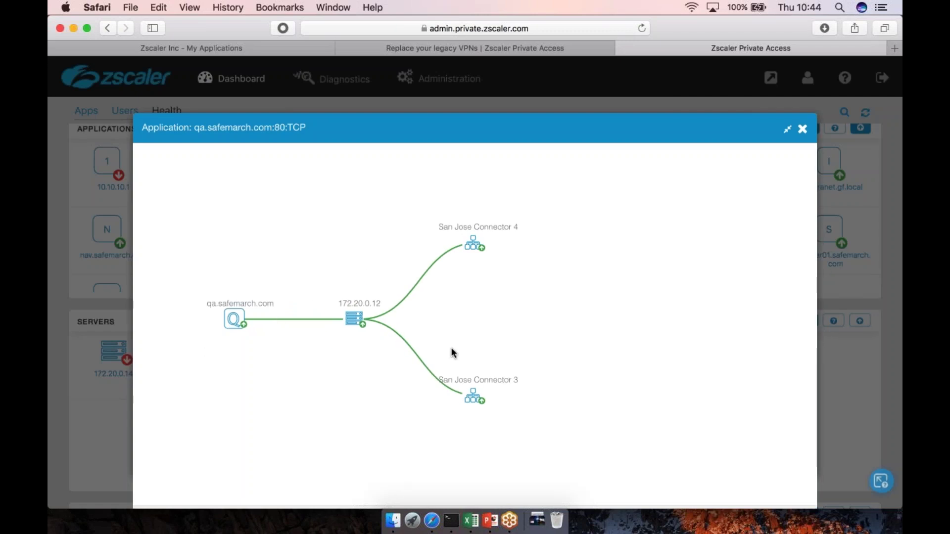
{"action": "left_click", "coordinate": [803, 132]}
Step: Include healthy connectors in the Health dashboard and inspect the connection map of AWS US-West Connector 1
{"action": "scroll", "coordinate": [475, 198], "scroll_direction": "down", "scroll_amount": 3}
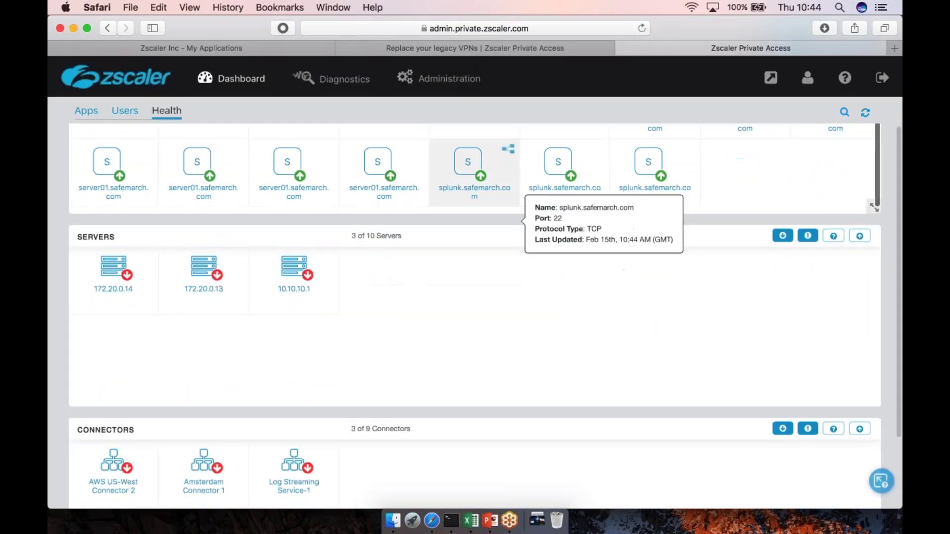
{"action": "scroll", "coordinate": [475, 247], "scroll_direction": "down", "scroll_amount": 2}
{"action": "left_click", "coordinate": [860, 327]}
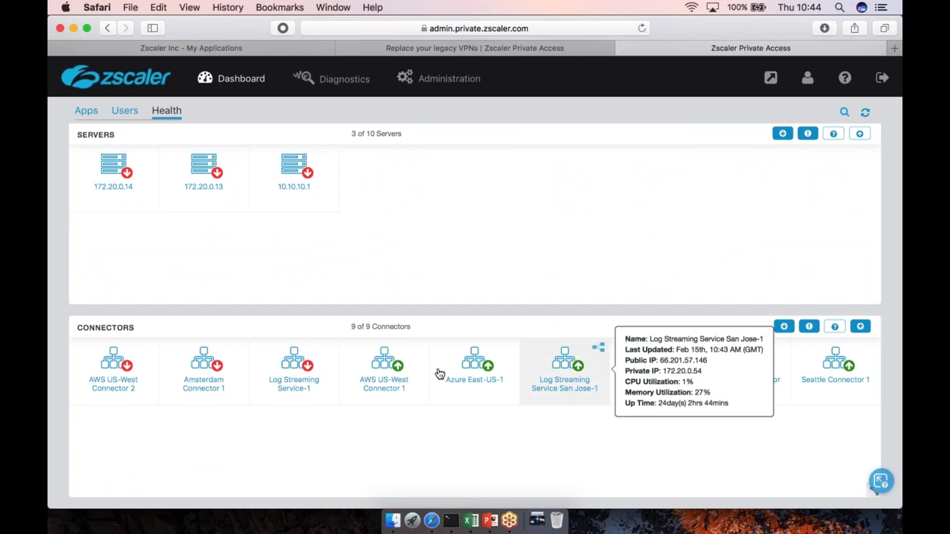
{"action": "left_click", "coordinate": [418, 350]}
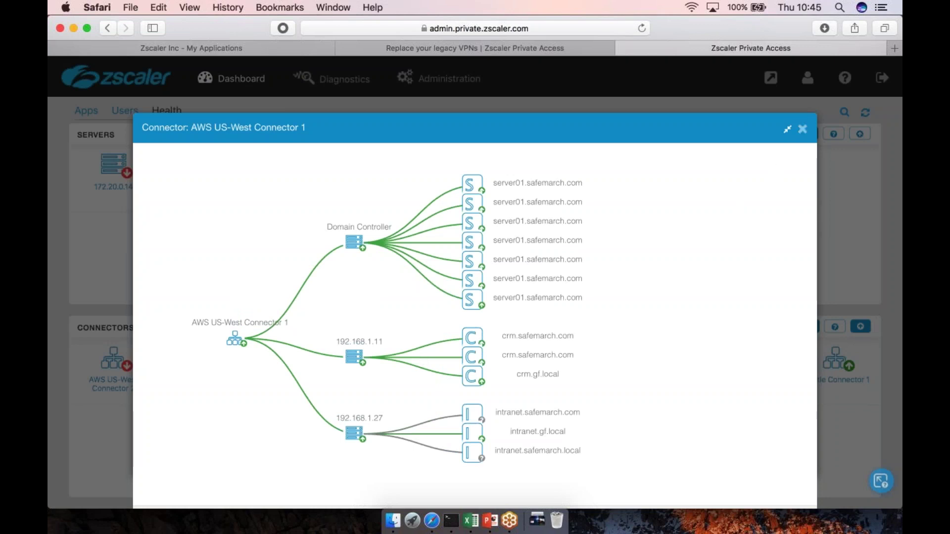
{"action": "left_click", "coordinate": [803, 128]}
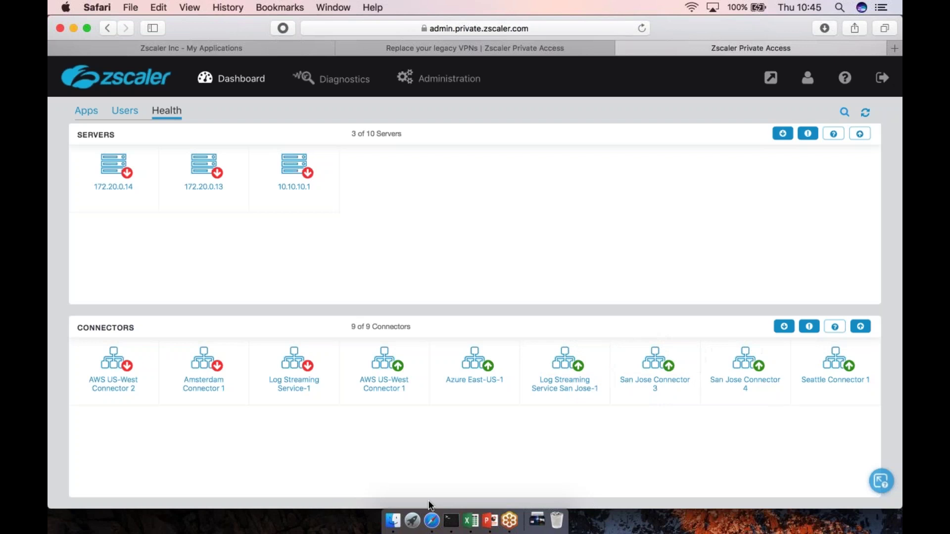
Step: Try to connect to server01.safemarch.com in Microsoft Remote Desktop without the Zscaler client running, and close the connection list
{"action": "left_click", "coordinate": [414, 521]}
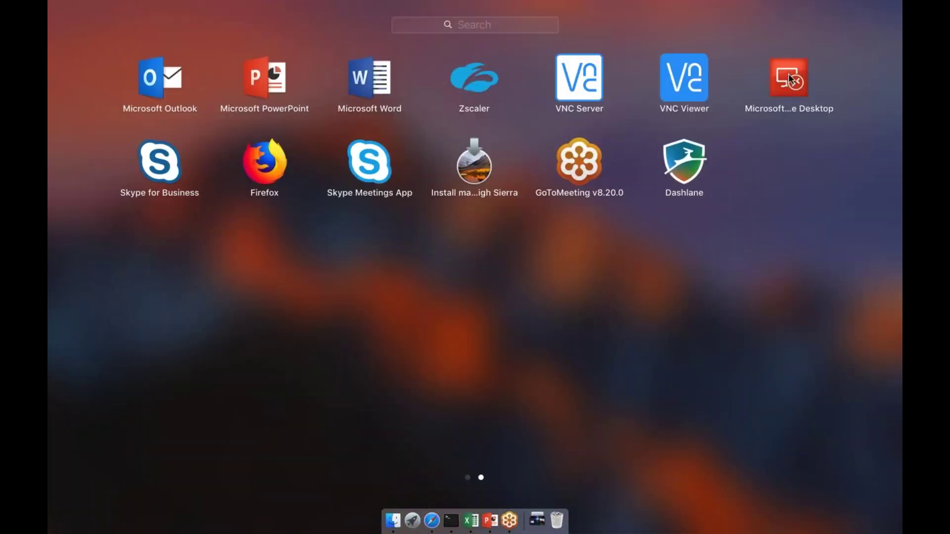
{"action": "left_click", "coordinate": [791, 79]}
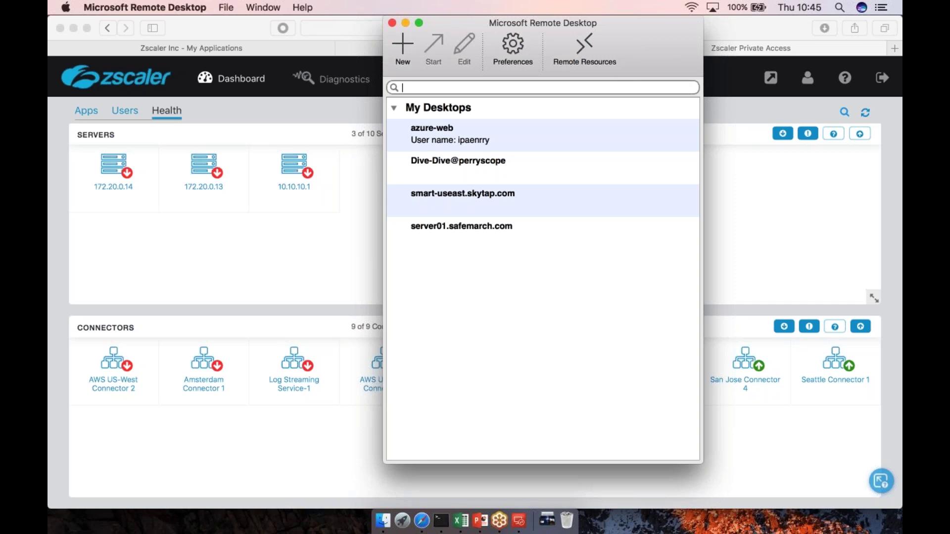
{"action": "double_click", "coordinate": [460, 226]}
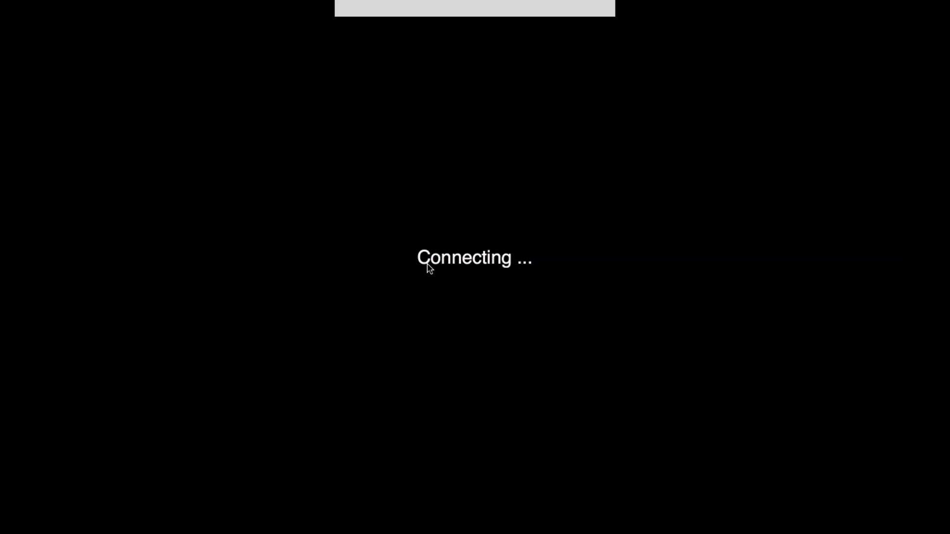
{"action": "left_click", "coordinate": [571, 69]}
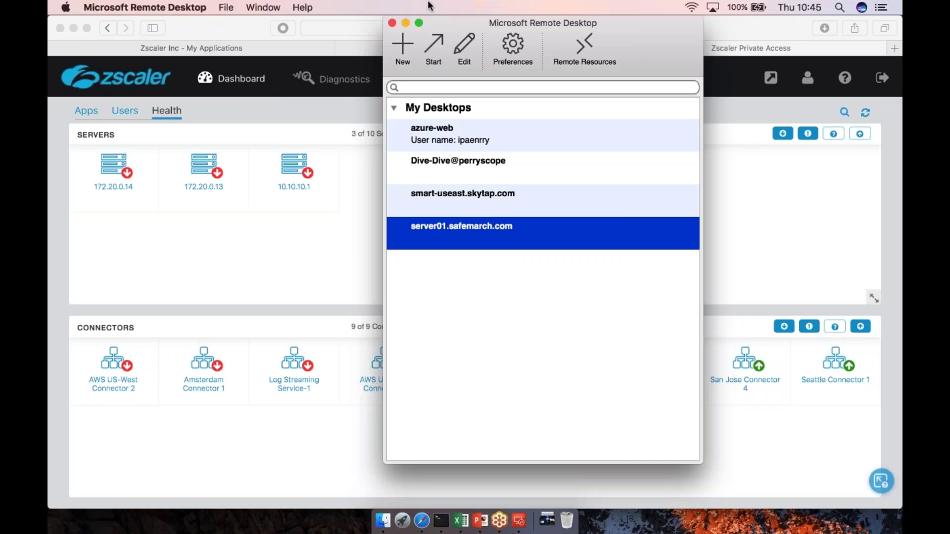
{"action": "left_click", "coordinate": [392, 23]}
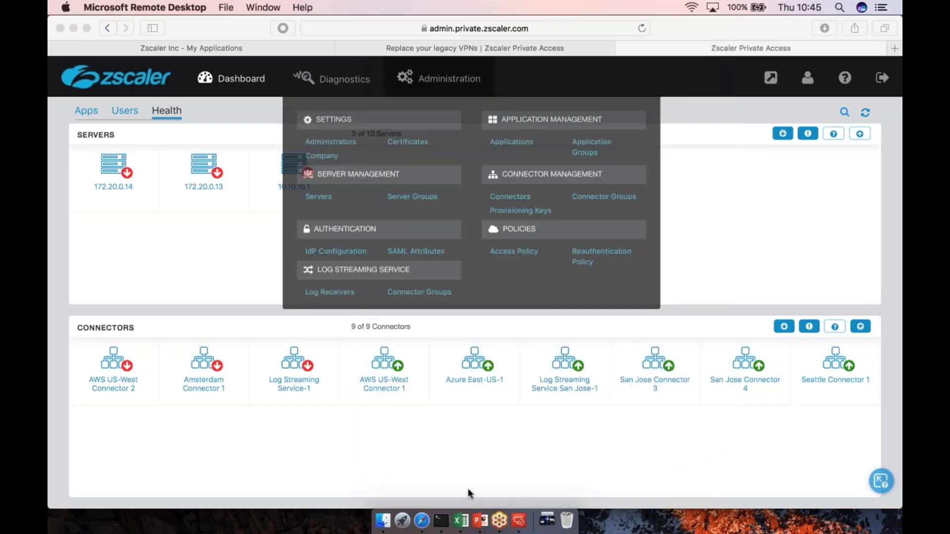
Step: Try to load crm.safemarch.com in Firefox without the Zscaler client running, and quit the browser
{"action": "left_click", "coordinate": [403, 521]}
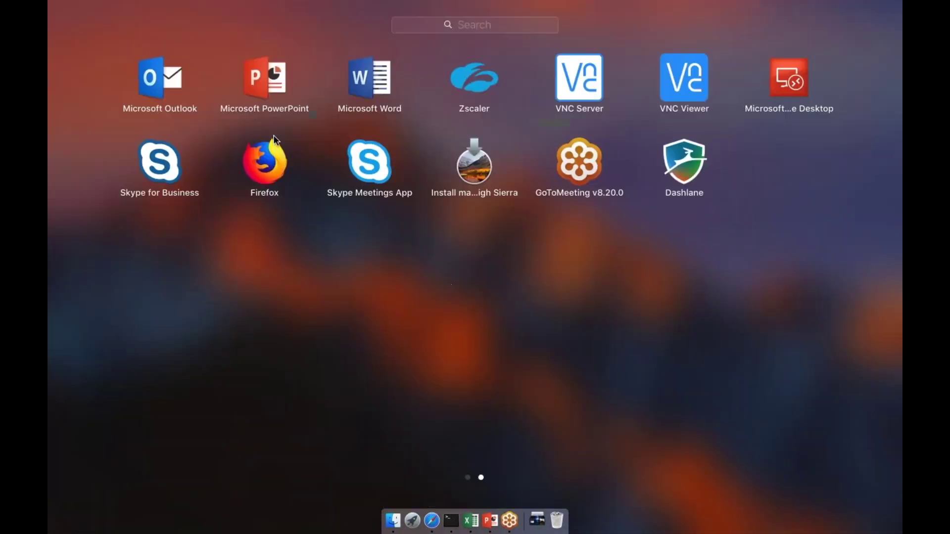
{"action": "left_click", "coordinate": [396, 125]}
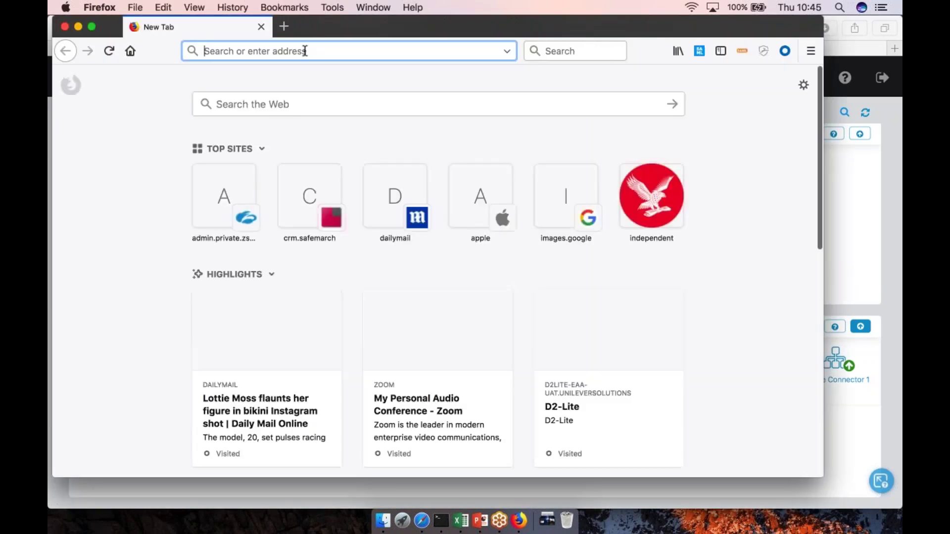
{"action": "type", "text": "crm.safemarch.com/"}
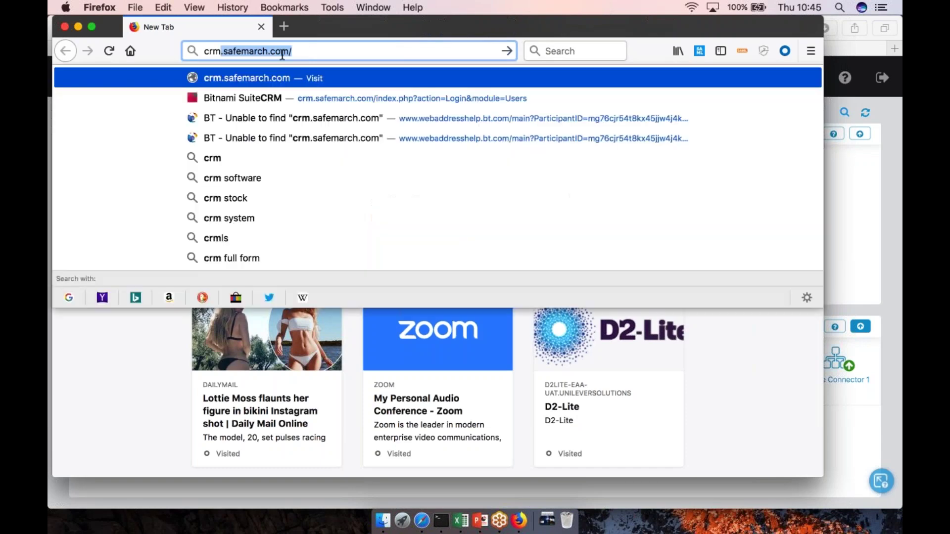
{"action": "left_click", "coordinate": [302, 50]}
{"action": "key", "text": "Return"}
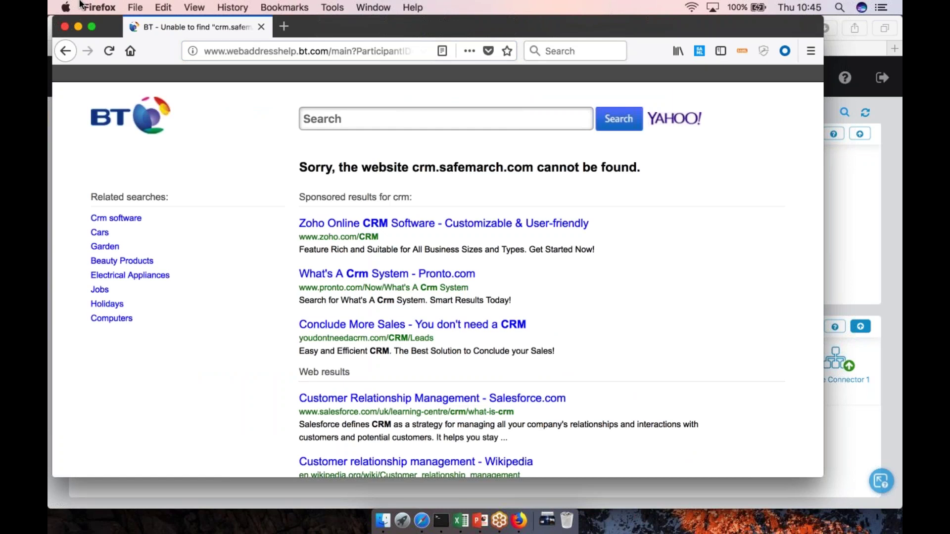
{"action": "left_click", "coordinate": [100, 6]}
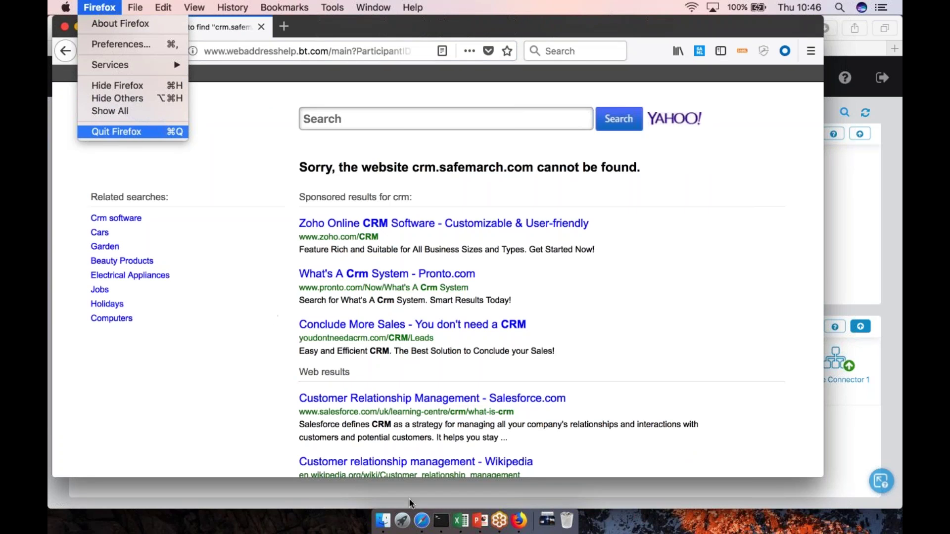
{"action": "key", "text": "super+q"}
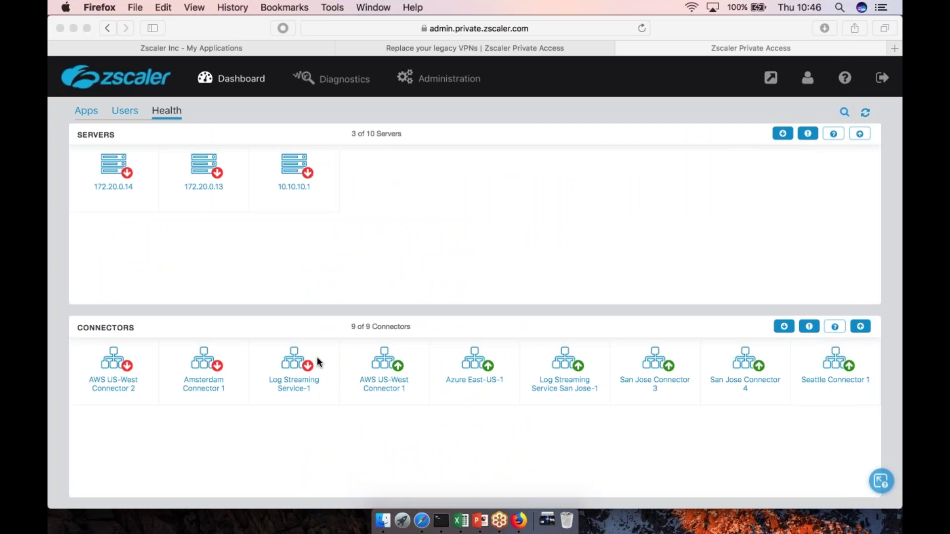
Step: Launch the Zscaler client and check its Private Access service and authentication status
{"action": "left_click", "coordinate": [413, 523]}
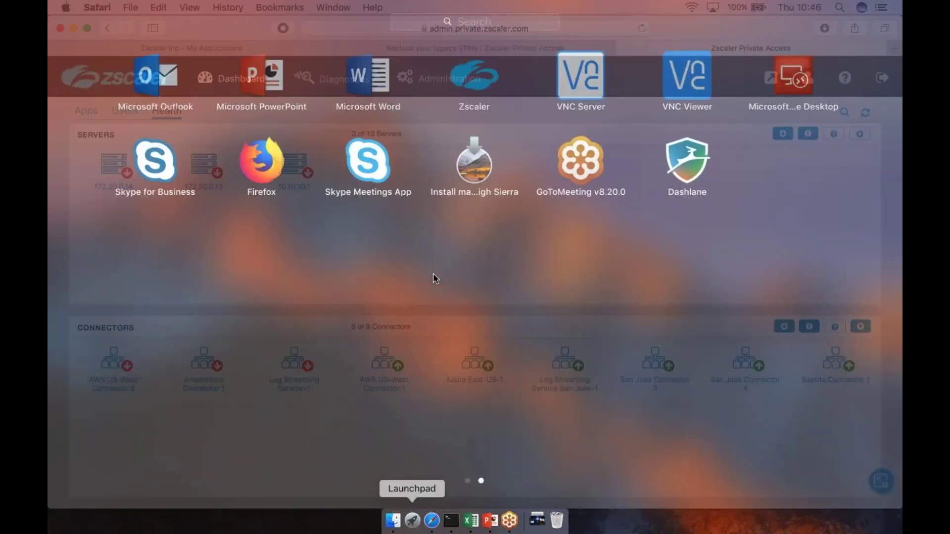
{"action": "left_click", "coordinate": [474, 79]}
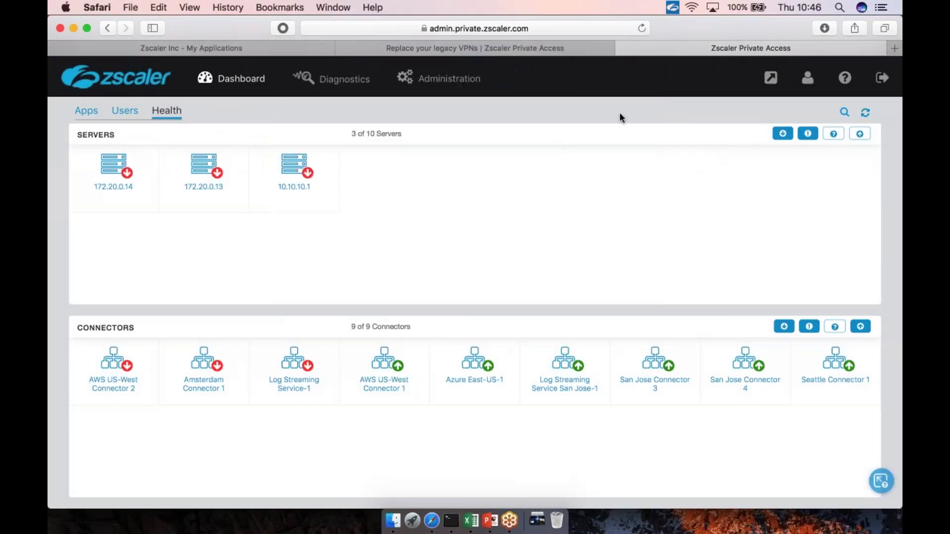
{"action": "left_click", "coordinate": [672, 7]}
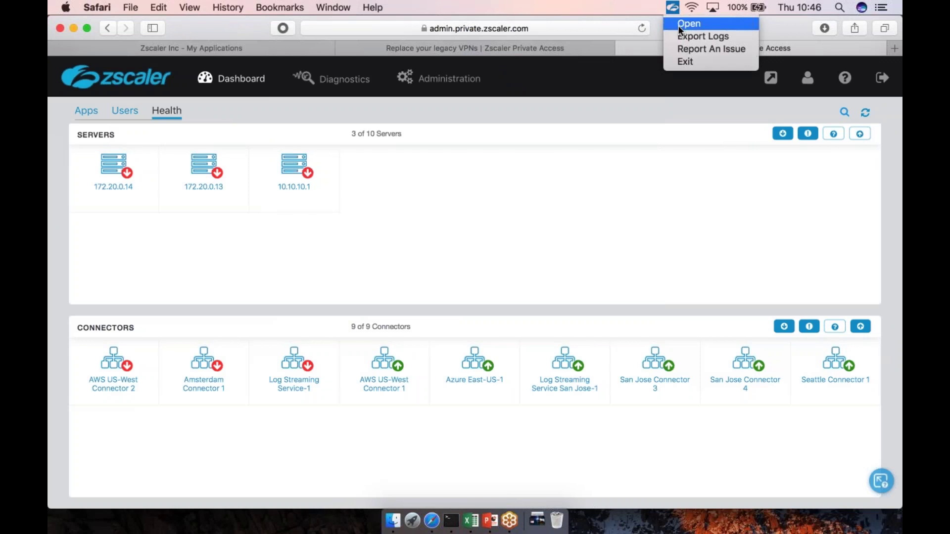
{"action": "left_click", "coordinate": [680, 24]}
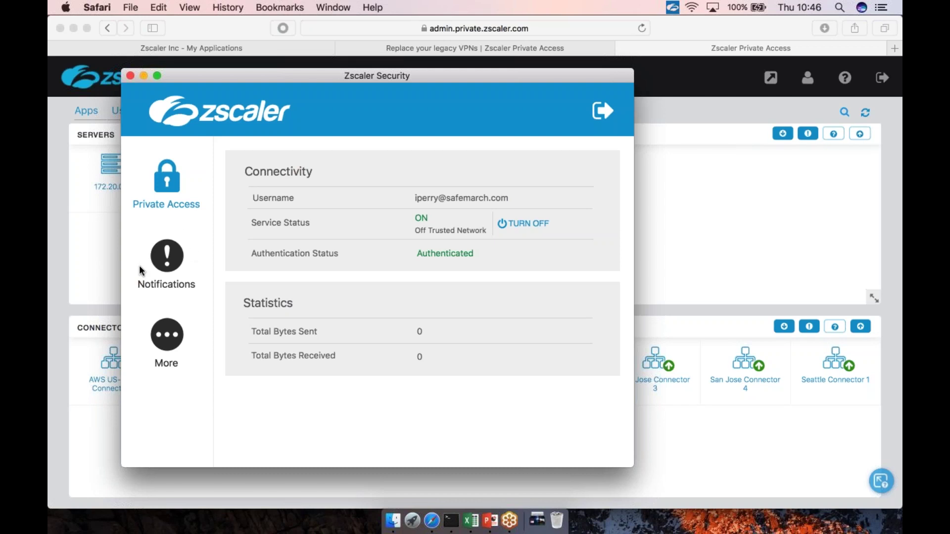
{"action": "left_click", "coordinate": [130, 75]}
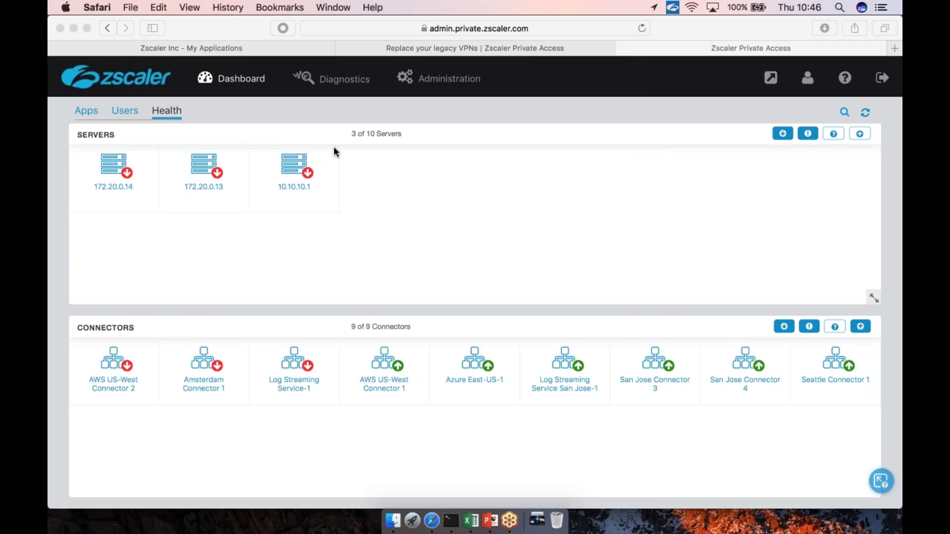
Step: Start a remote session to server01.safemarch.com in Microsoft Remote Desktop with Zscaler Private Access on
{"action": "left_click", "coordinate": [413, 521]}
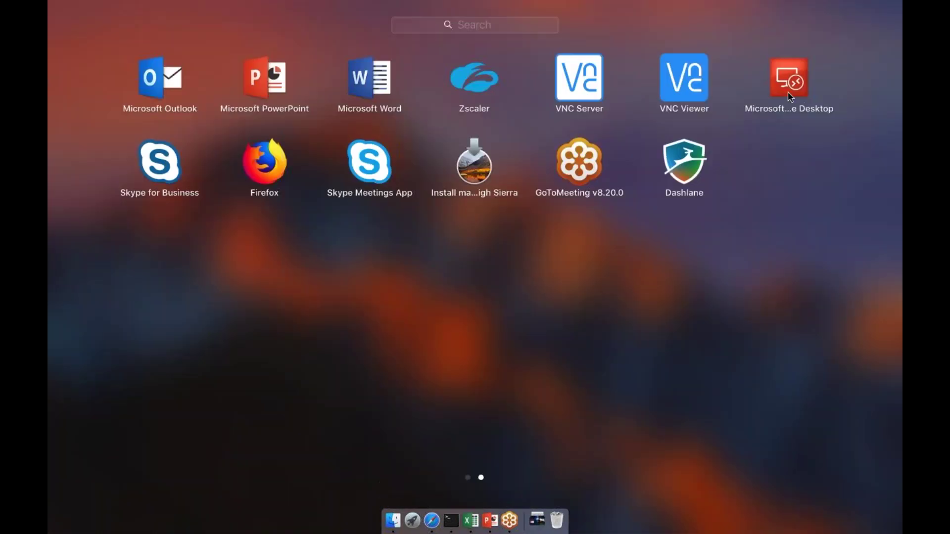
{"action": "left_click", "coordinate": [787, 84]}
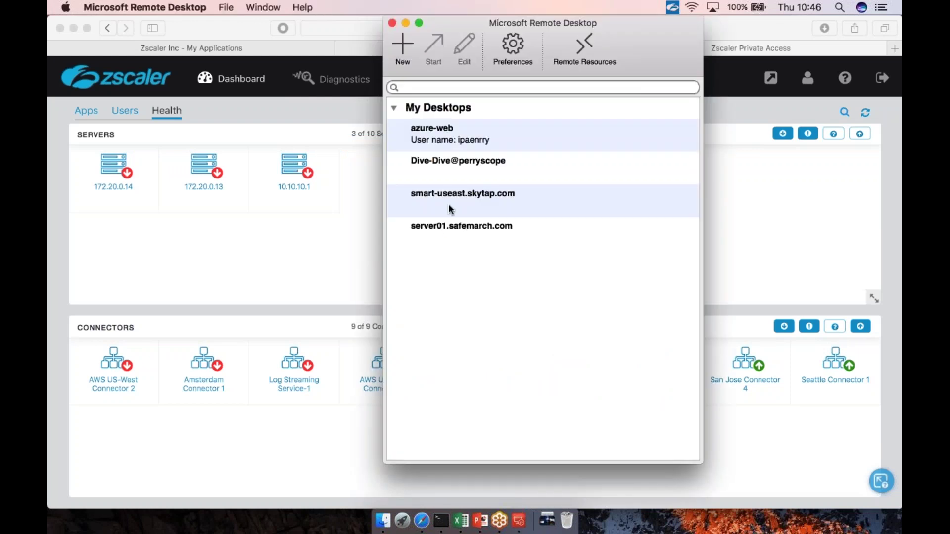
{"action": "double_click", "coordinate": [445, 225]}
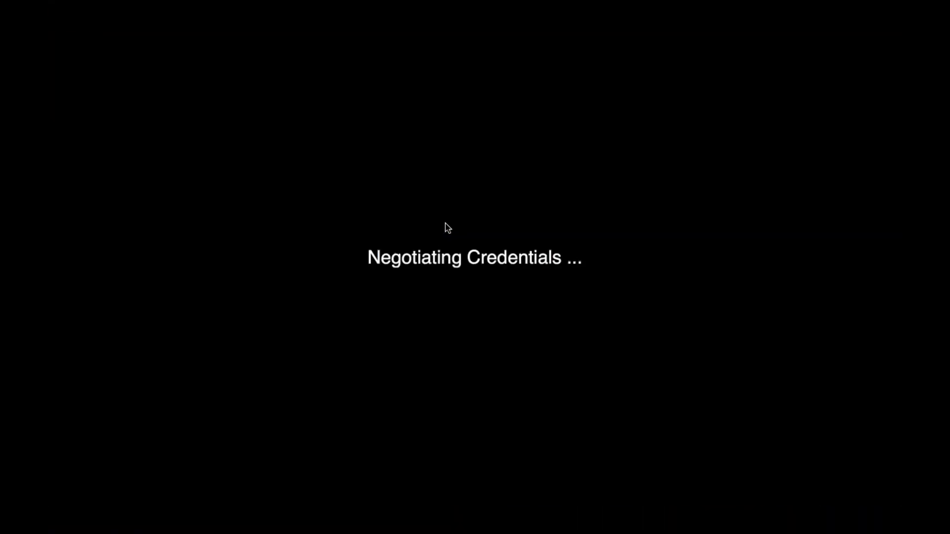
{"action": "left_click", "coordinate": [626, 165]}
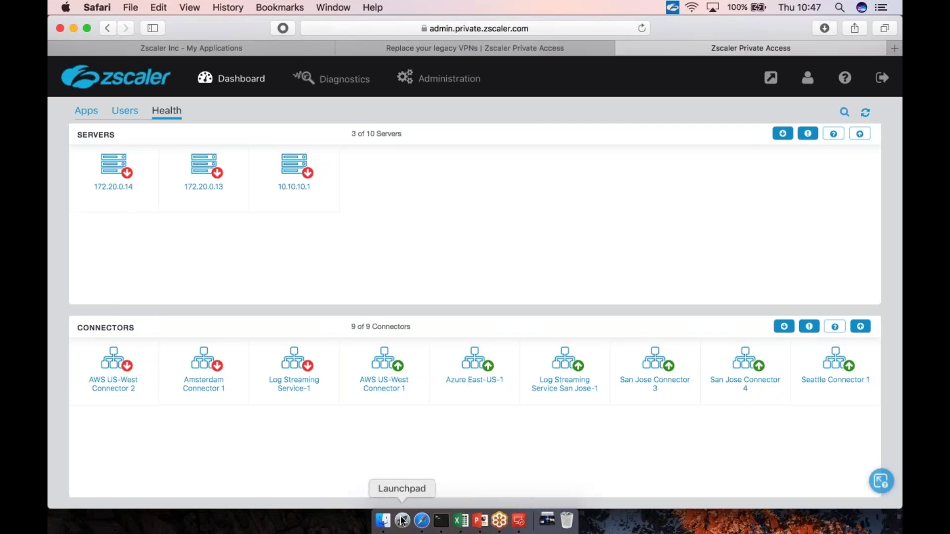
Step: Try to load crm.safemarch.com in Firefox with Zscaler Private Access on, and quit the browser
{"action": "left_click", "coordinate": [403, 521]}
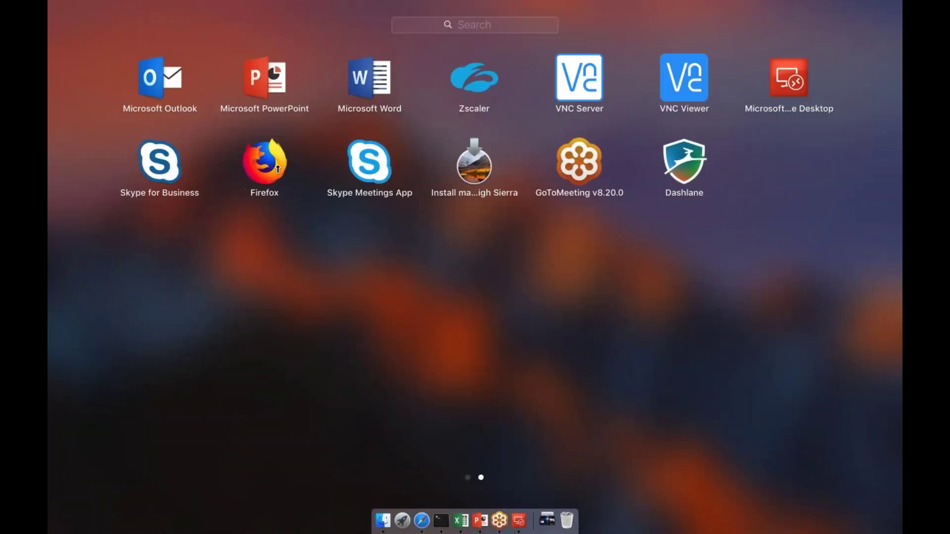
{"action": "left_click", "coordinate": [276, 168]}
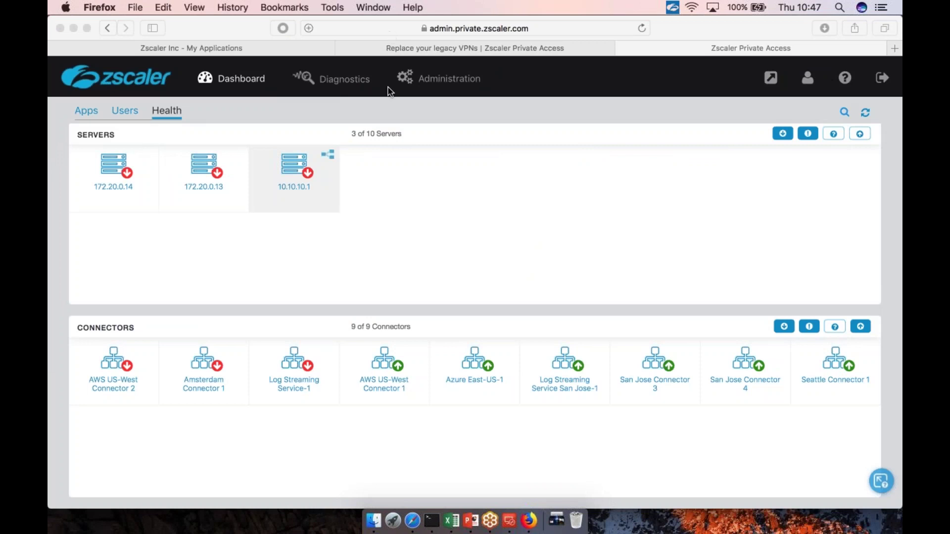
{"action": "type", "text": "crm.safemarch.com/"}
{"action": "key", "text": "Return"}
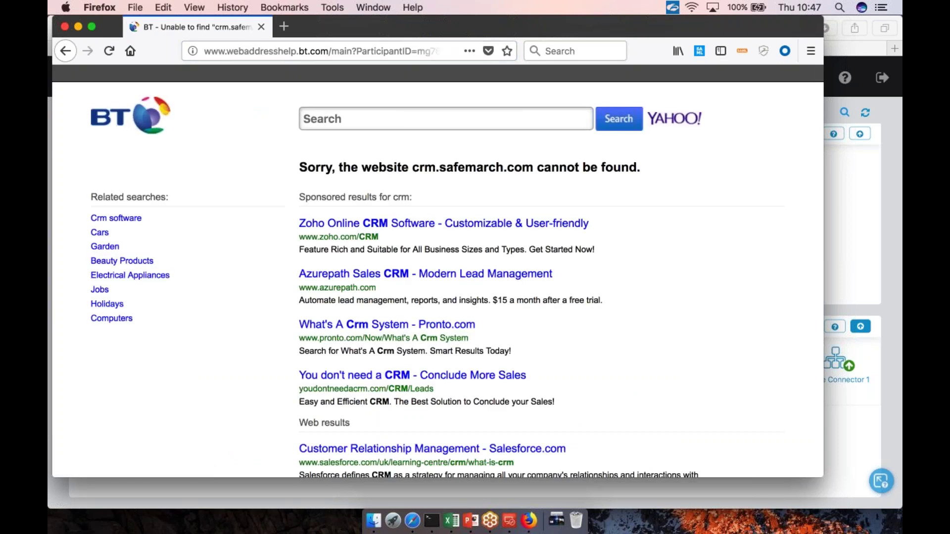
{"action": "left_click", "coordinate": [261, 26]}
{"action": "left_click", "coordinate": [105, 8]}
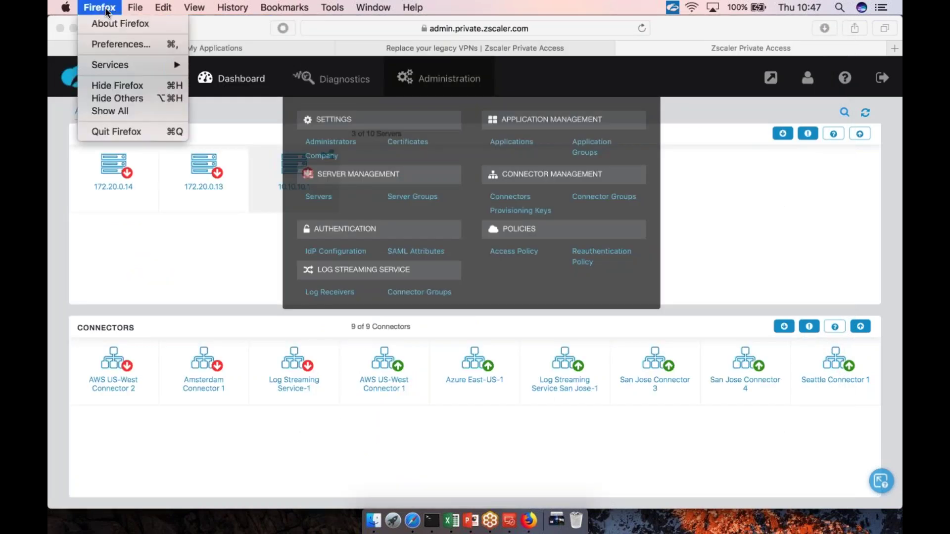
{"action": "left_click", "coordinate": [130, 132]}
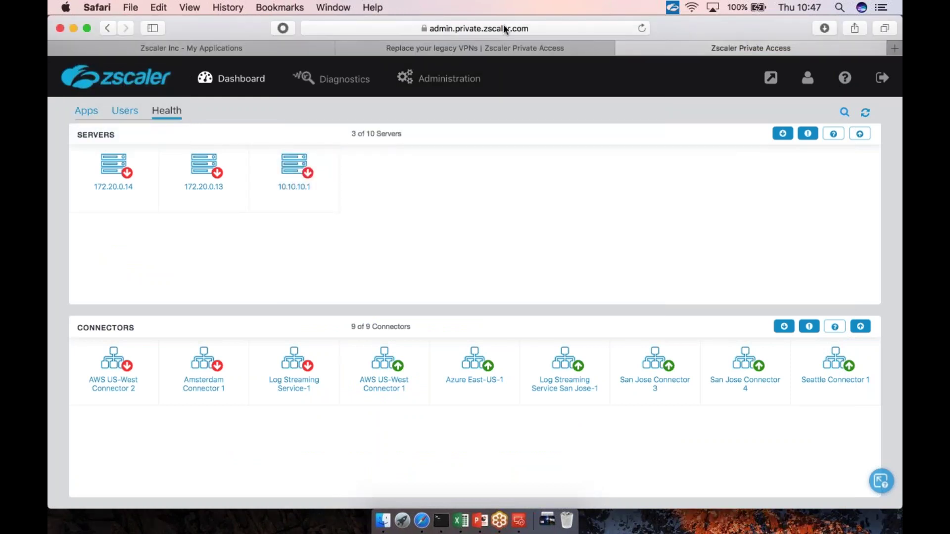
Step: Load the crm.safemarch.com login page in a new Safari tab
{"action": "key", "text": "super+t"}
{"action": "type", "text": "crm"}
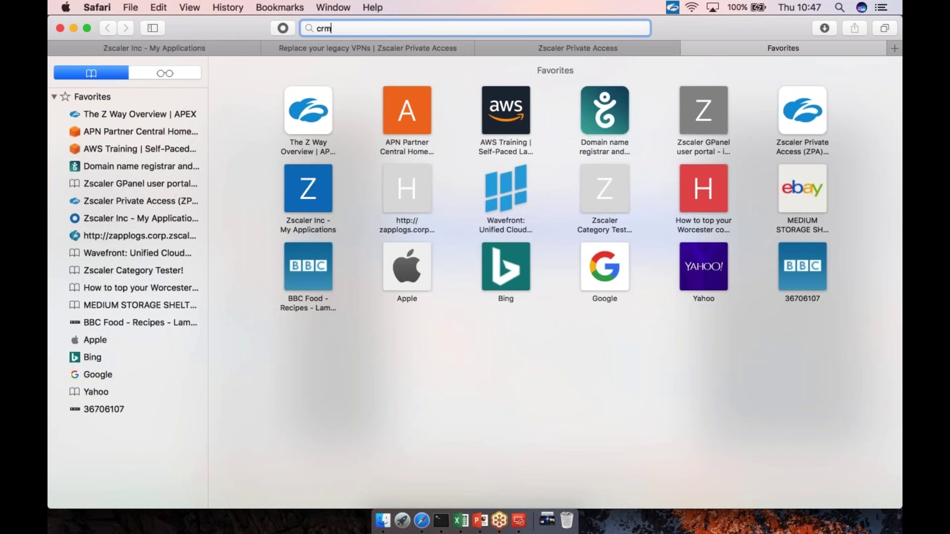
{"action": "key", "text": "Return"}
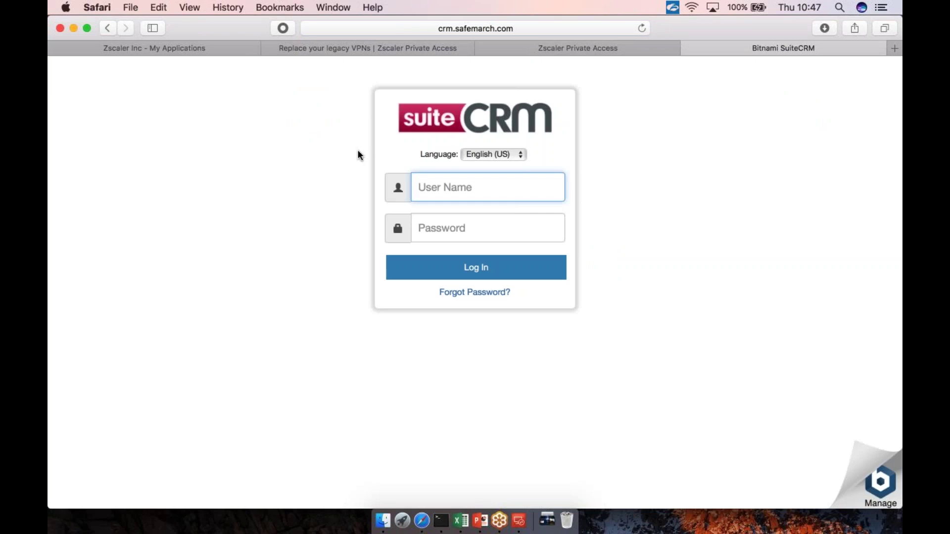
Step: Return to the Zscaler Private Access portal and open the activity log of the first currently connected user
{"action": "left_click", "coordinate": [579, 47]}
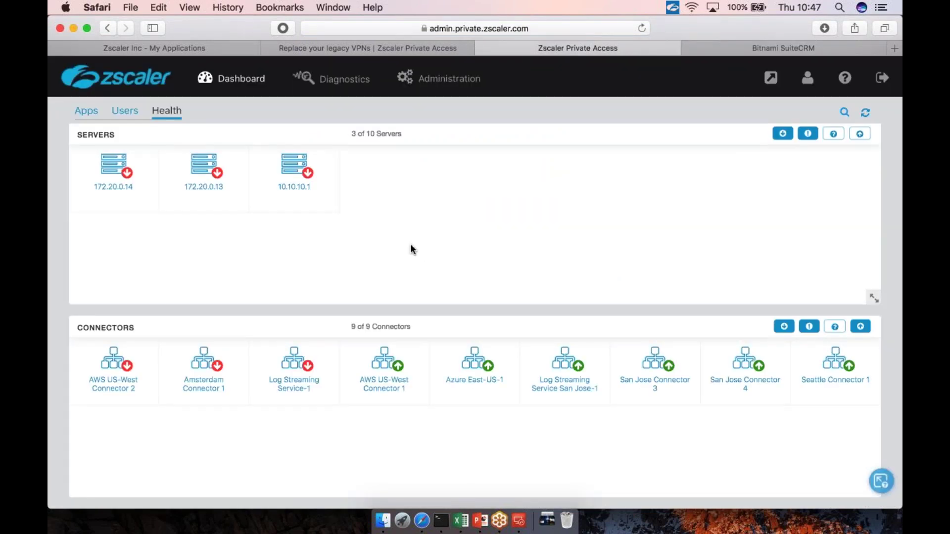
{"action": "left_click", "coordinate": [91, 113]}
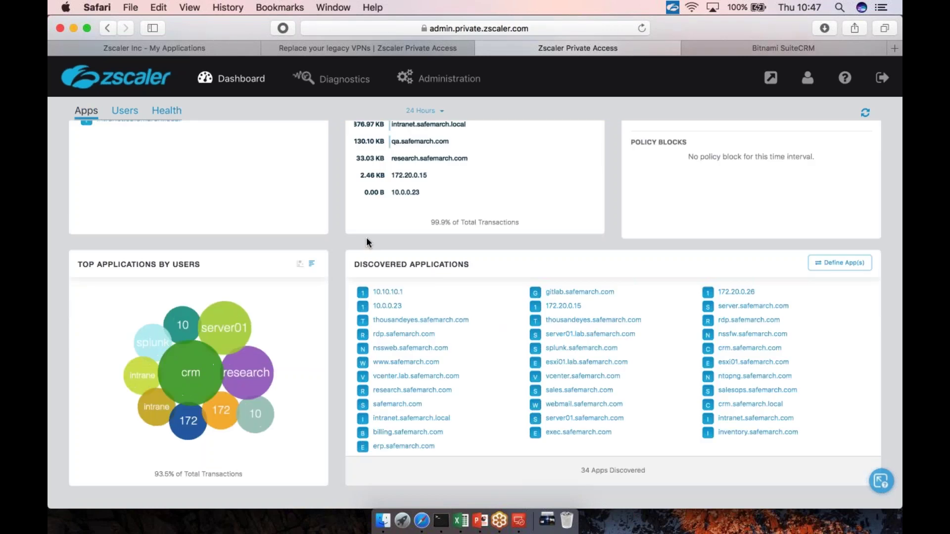
{"action": "left_click", "coordinate": [124, 110]}
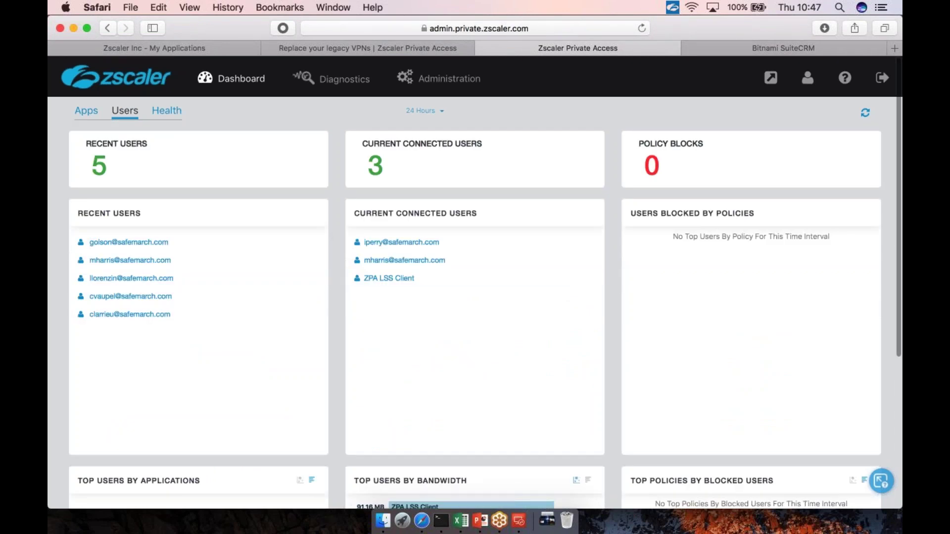
{"action": "left_click", "coordinate": [411, 244]}
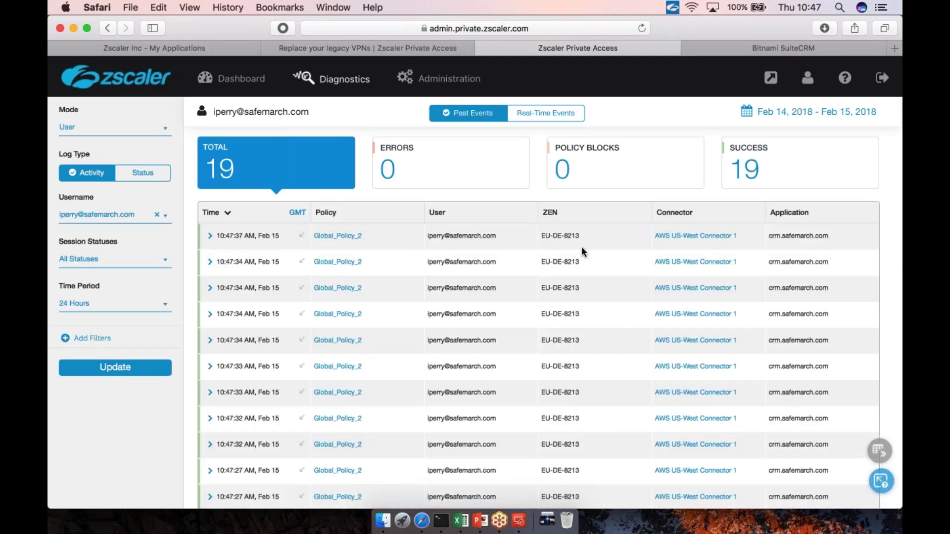
Step: Review the user's logged application events and inspect the connector address and application domain of the latest crm.safemarch.com event
{"action": "left_click", "coordinate": [797, 238]}
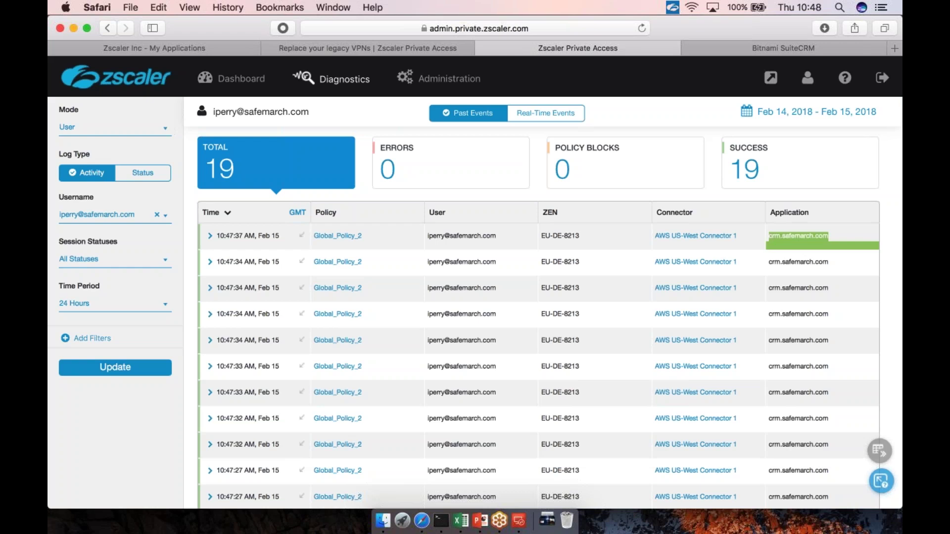
{"action": "scroll", "coordinate": [538, 346], "scroll_direction": "down", "scroll_amount": 5}
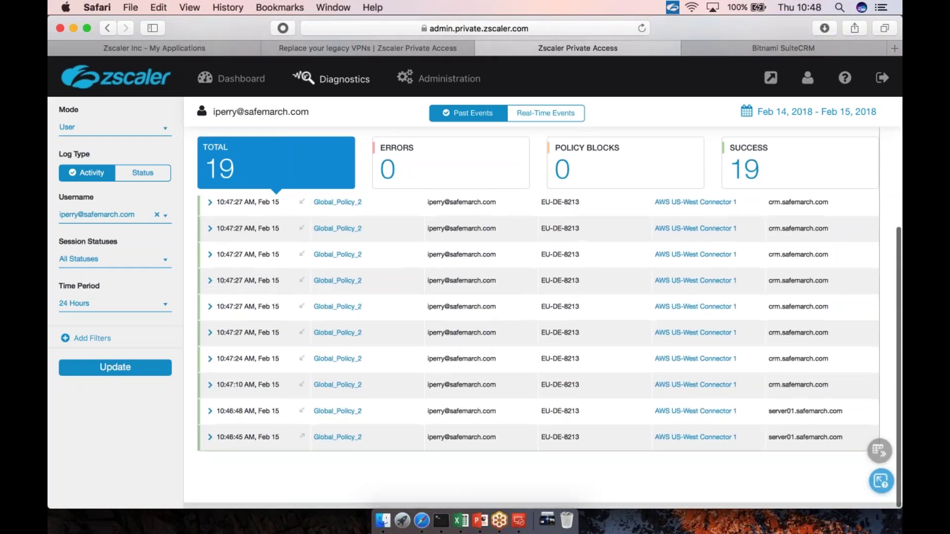
{"action": "scroll", "coordinate": [538, 346], "scroll_direction": "up", "scroll_amount": 5}
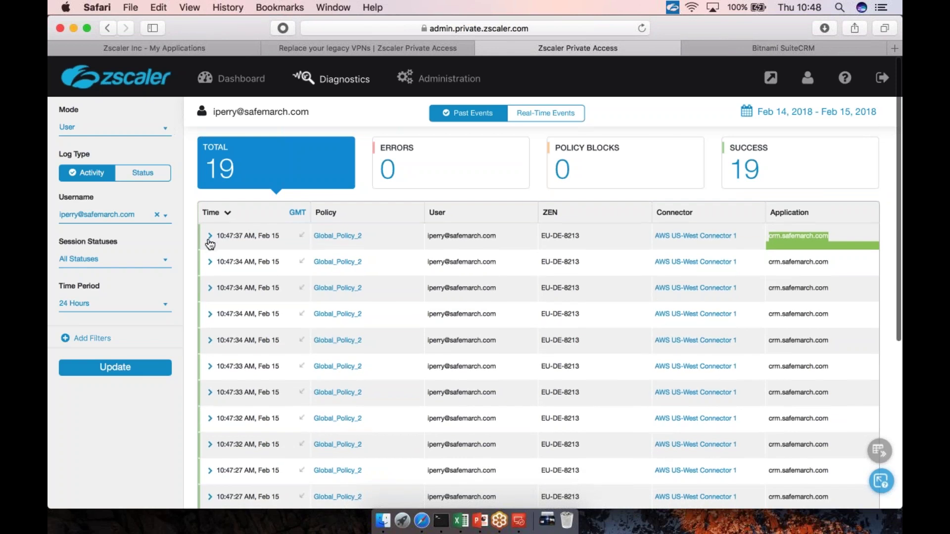
{"action": "left_click", "coordinate": [209, 237]}
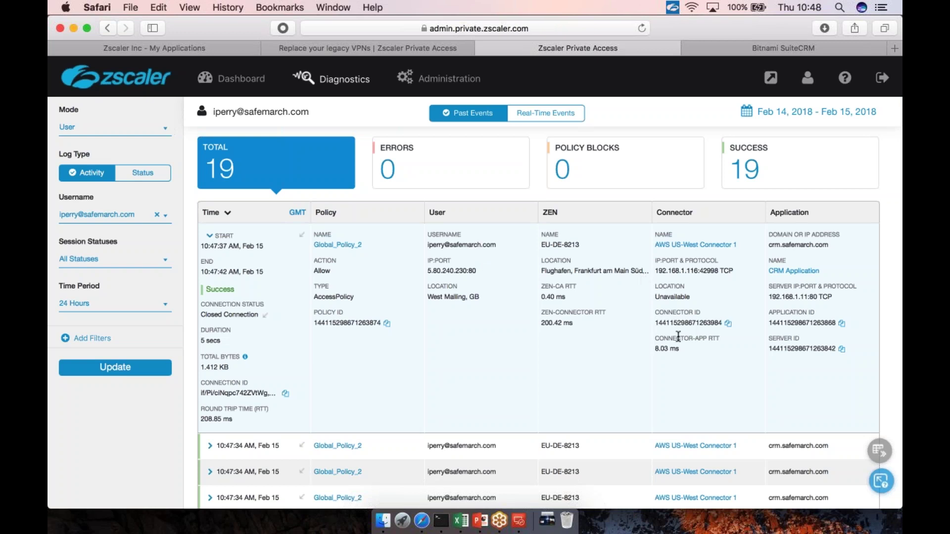
{"action": "left_click_drag", "start_coordinate": [655, 271], "coordinate": [733, 271]}
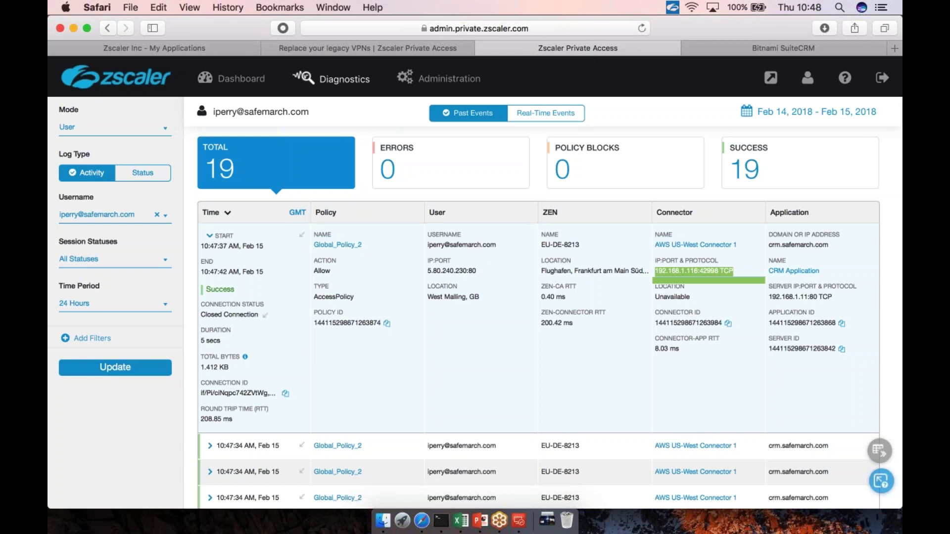
{"action": "double_click", "coordinate": [800, 245]}
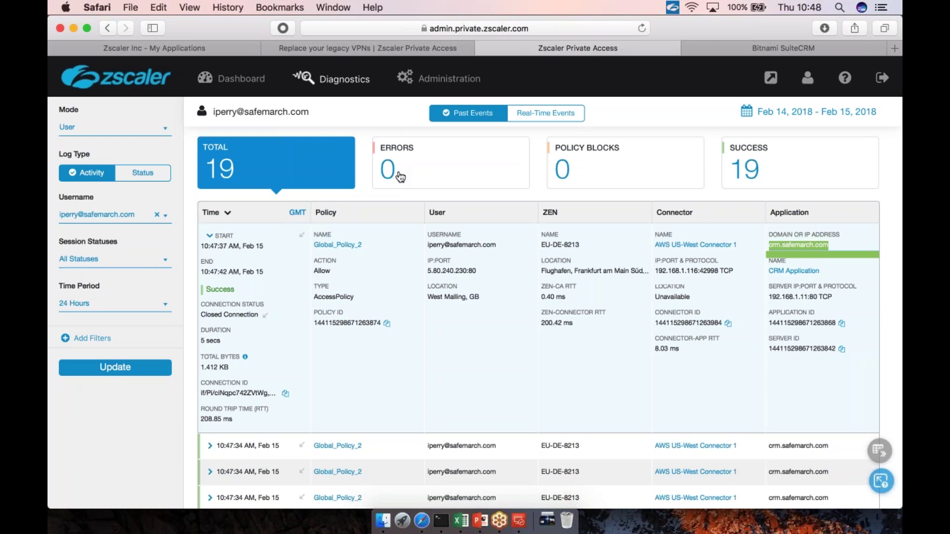
Step: Check the all-applications diagnostics for the "CA: Connector is not available" status, and return to the Apps dashboard
{"action": "left_click", "coordinate": [236, 78]}
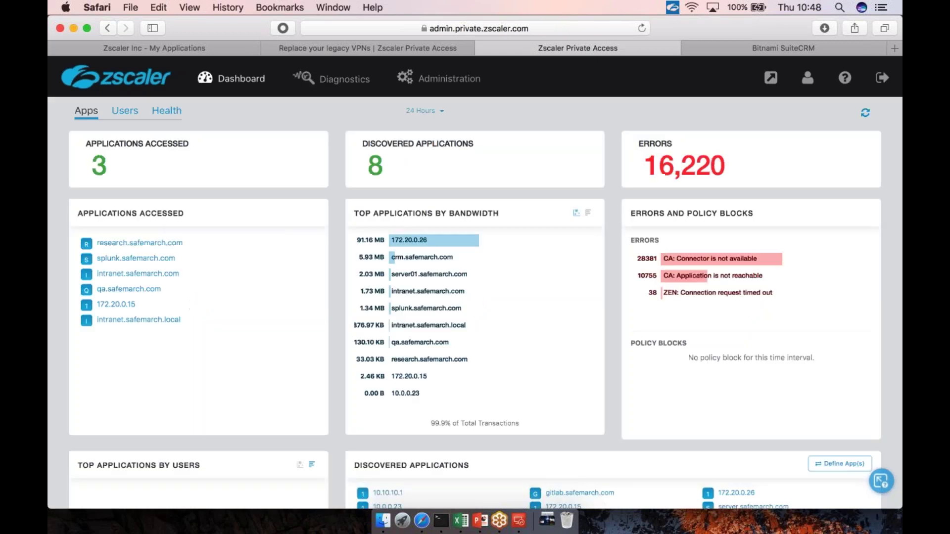
{"action": "left_click", "coordinate": [345, 79]}
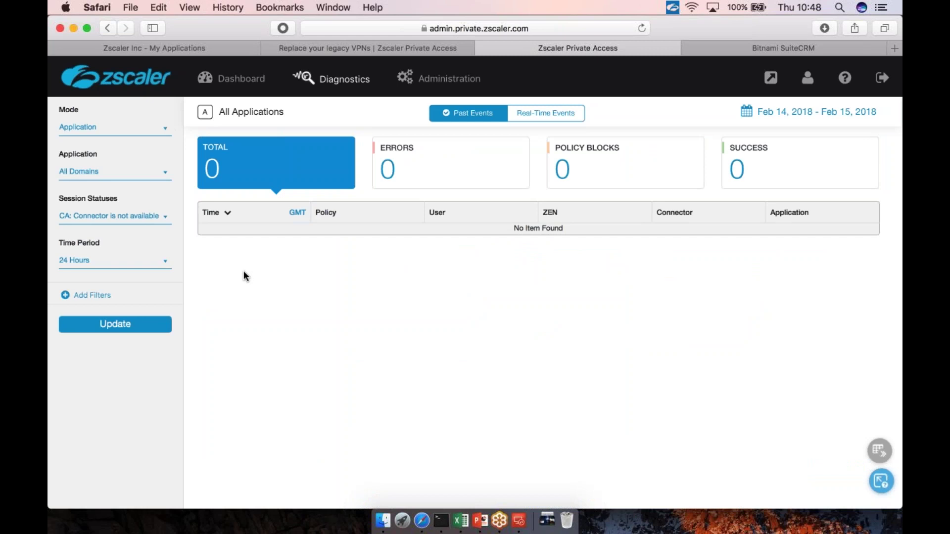
{"action": "left_click", "coordinate": [242, 79]}
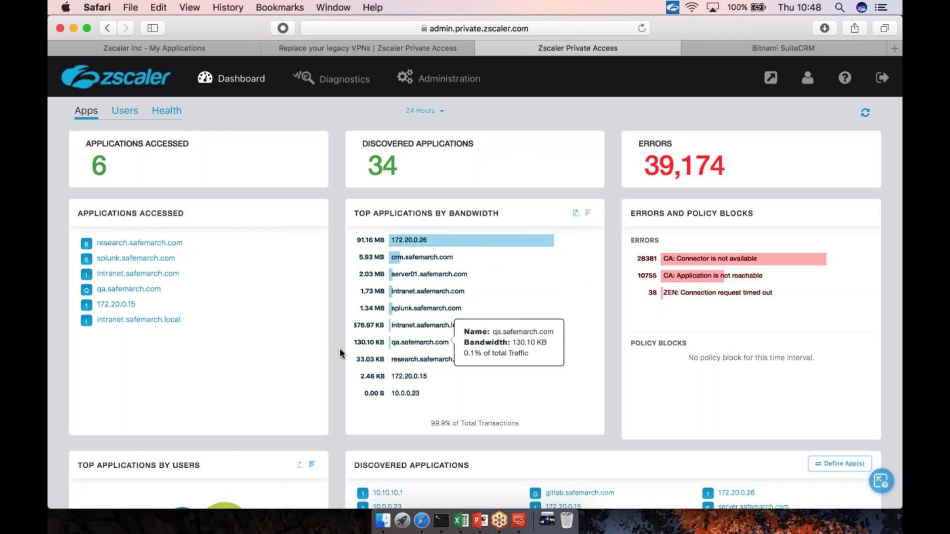
Step: Switch to PowerPoint and start the slide show from slide 10 on fast, secure access to internal apps
{"action": "left_click", "coordinate": [479, 522]}
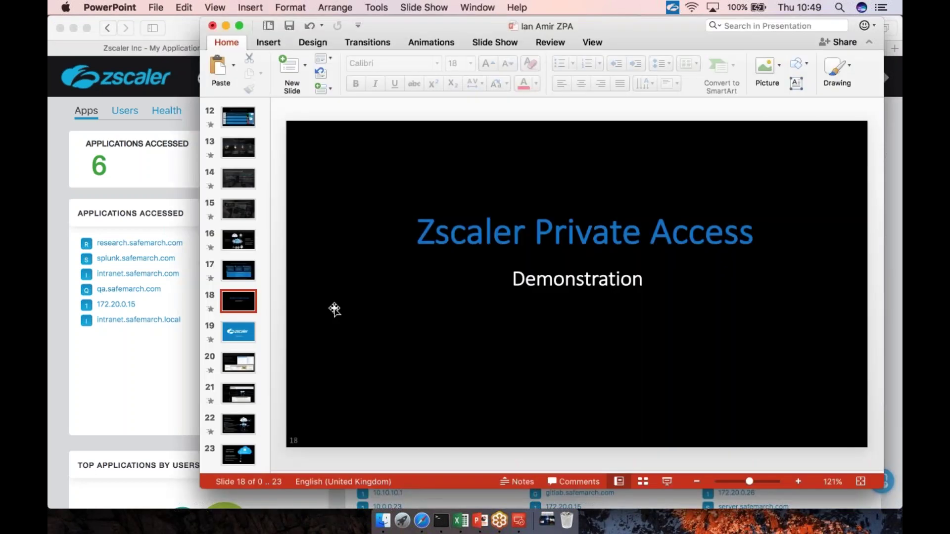
{"action": "scroll", "coordinate": [242, 225], "scroll_direction": "up", "scroll_amount": 10}
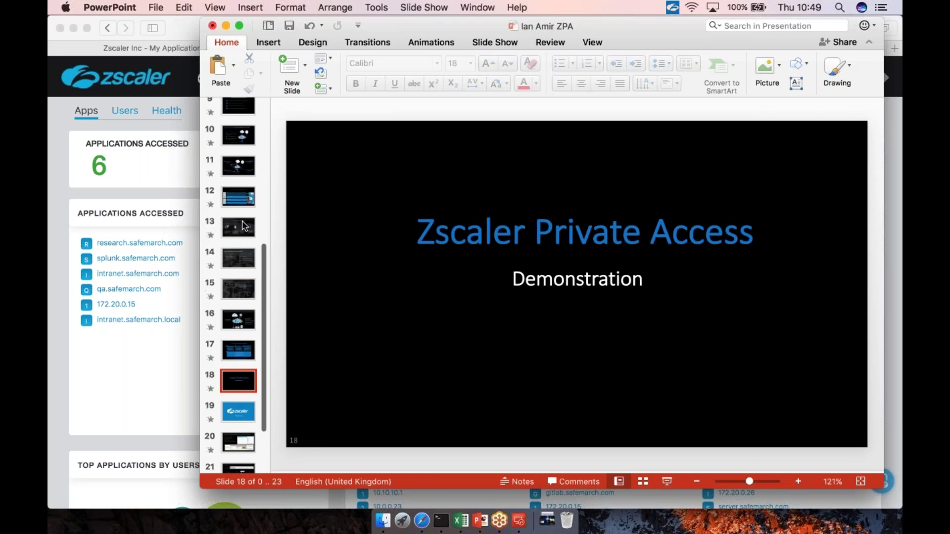
{"action": "scroll", "coordinate": [242, 226], "scroll_direction": "up", "scroll_amount": 2}
{"action": "scroll", "coordinate": [243, 225], "scroll_direction": "down", "scroll_amount": 5}
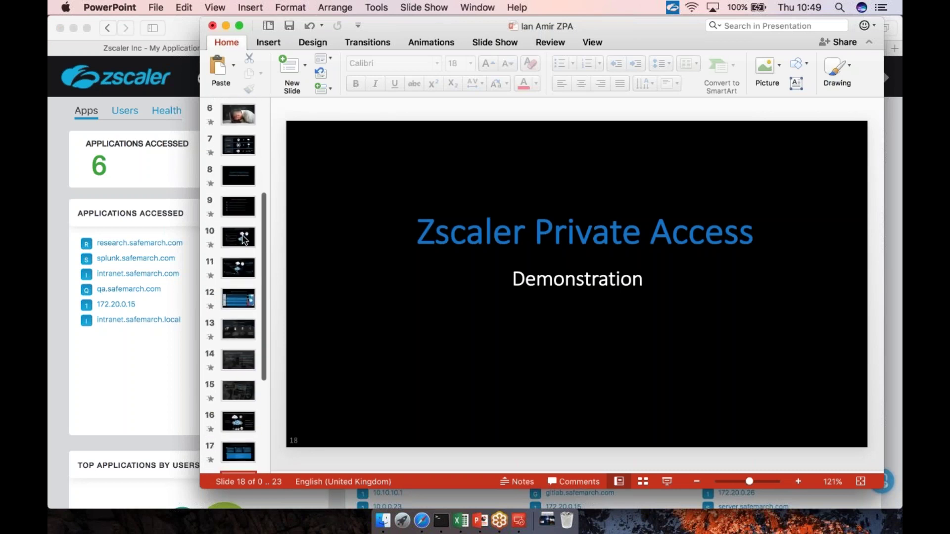
{"action": "left_click", "coordinate": [240, 240]}
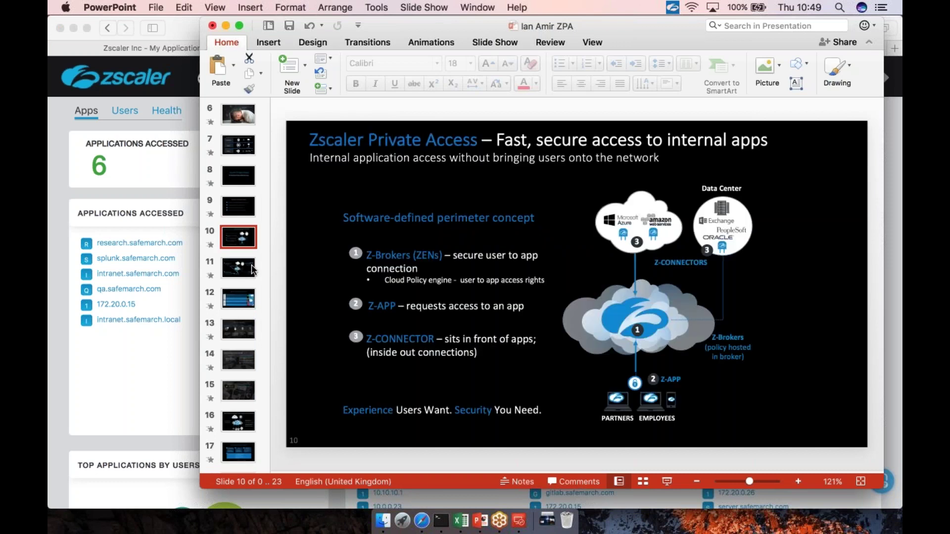
{"action": "left_click", "coordinate": [666, 483]}
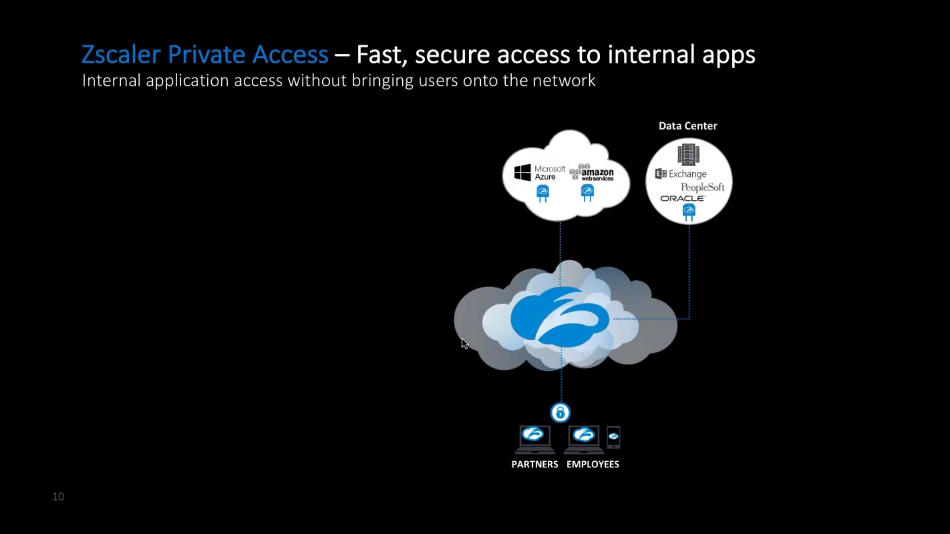